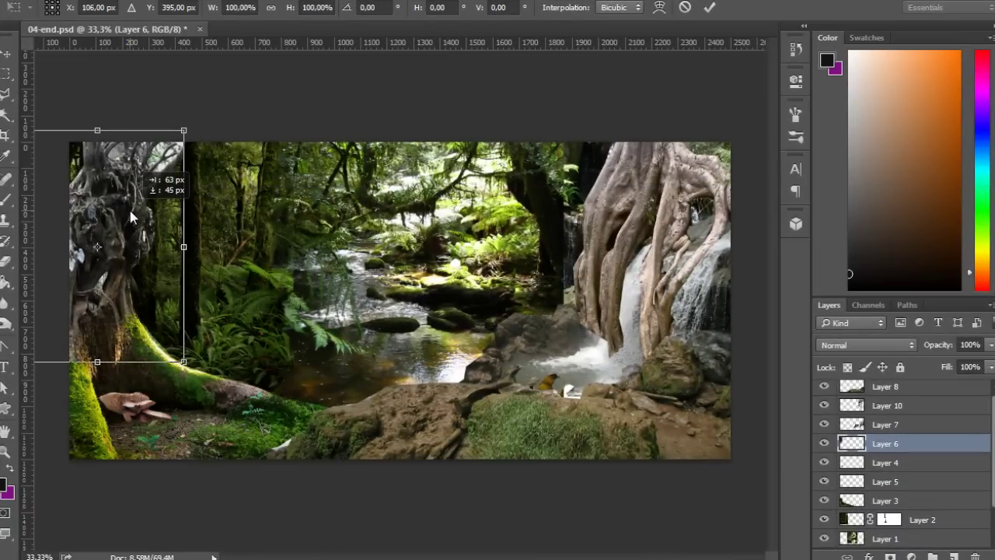
# Free Transform Layers 6 and 7: scale the left-edge gnarled tree and skew the waterfall tree into perspective.
pyautogui.moveTo(100, 354); pyautogui.dragTo(73, 366)
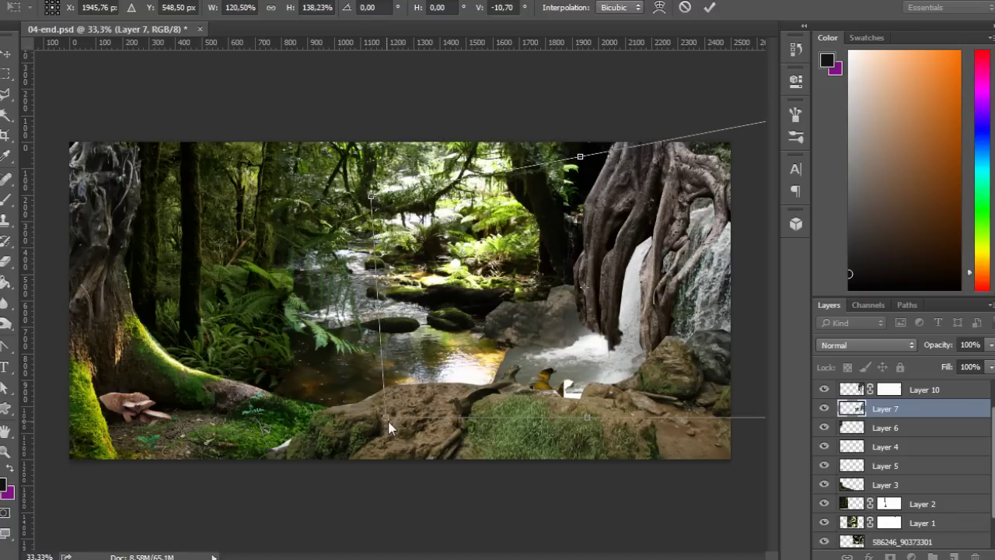
pyautogui.moveTo(381, 418)
pyautogui.mouseDown()
pyautogui.moveTo(370, 436)
pyautogui.moveTo(354, 436)
pyautogui.mouseUp()
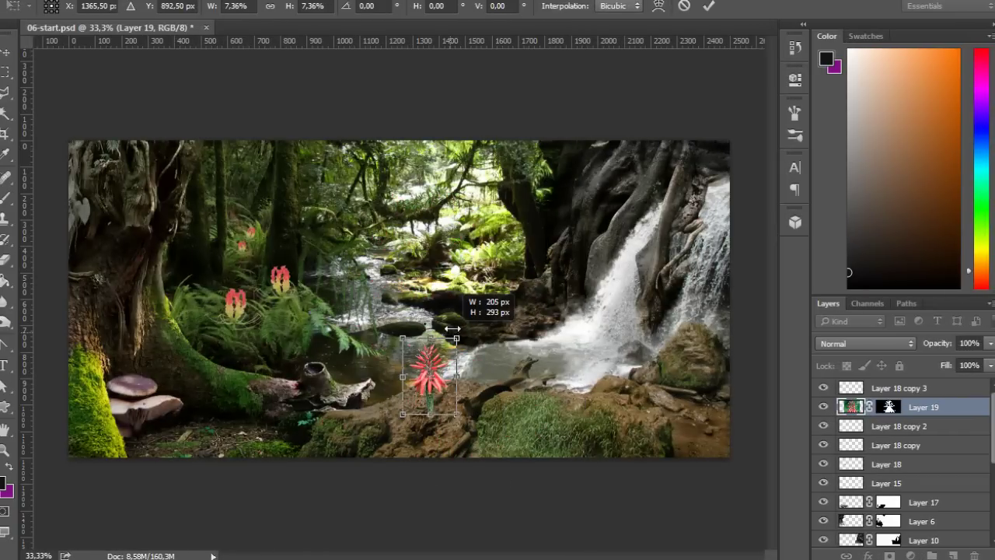
# Enlarge the stream-side red flower, shift the layer's hue with Hue/Saturation, and show daylight 07-start.psd.
pyautogui.moveTo(453, 330); pyautogui.dragTo(465, 315)
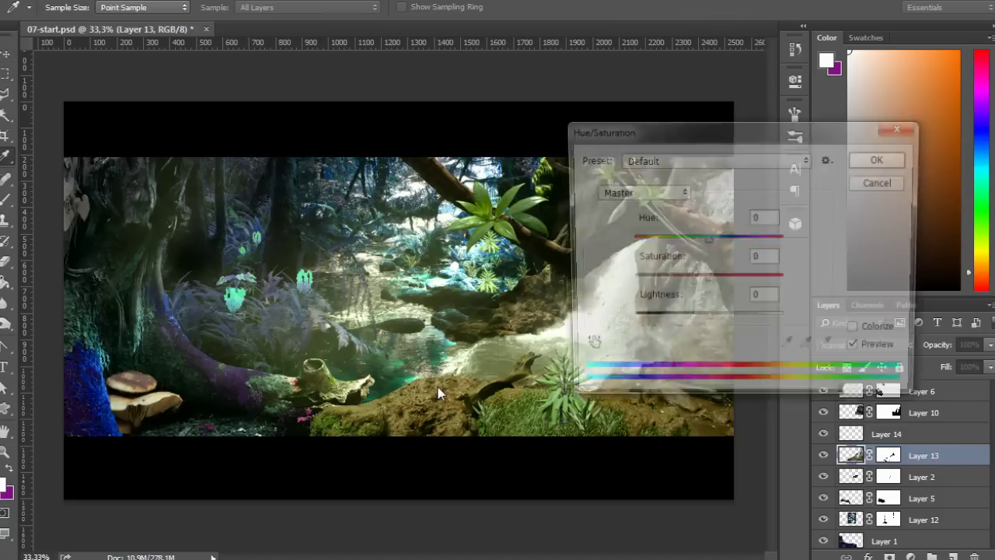
pyautogui.moveTo(730, 131); pyautogui.dragTo(256, 42)
pyautogui.moveTo(232, 150); pyautogui.dragTo(309, 149)
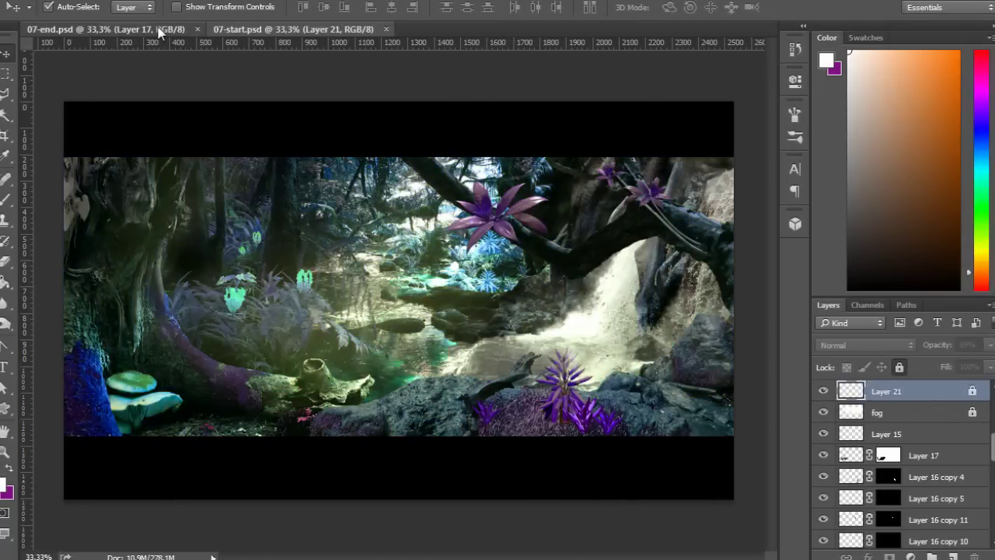
pyautogui.click(233, 31)
pyautogui.click(245, 29)
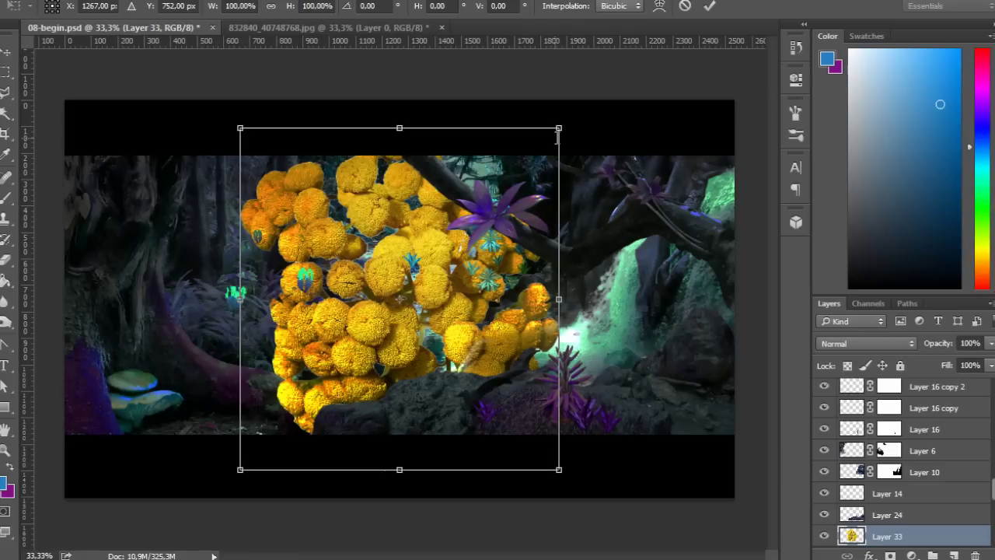
# Scale the yellow coral cluster down to about a quarter and enlarge the glow brush.
pyautogui.moveTo(558, 129); pyautogui.dragTo(416, 281)
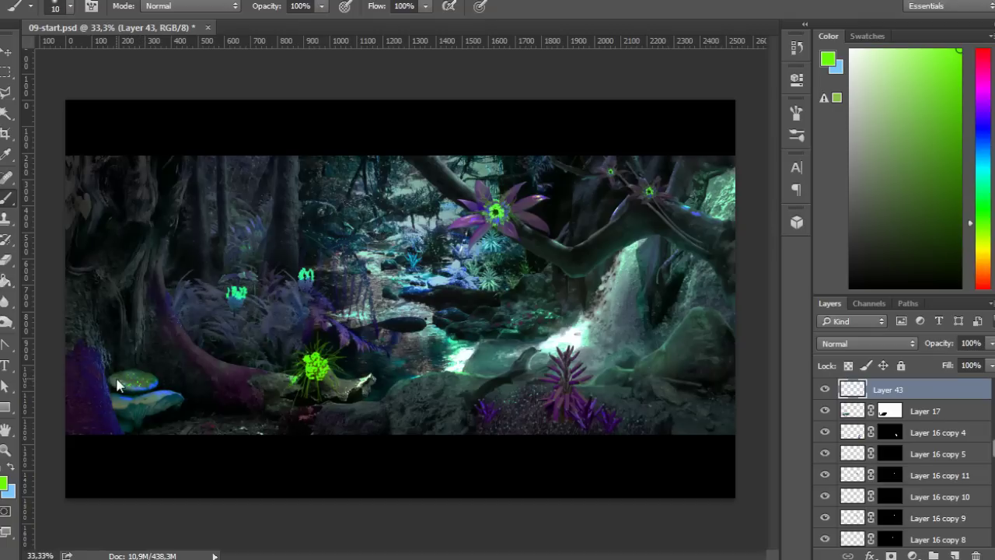
pyautogui.press(']')
pyautogui.press(']')
pyautogui.press(']')
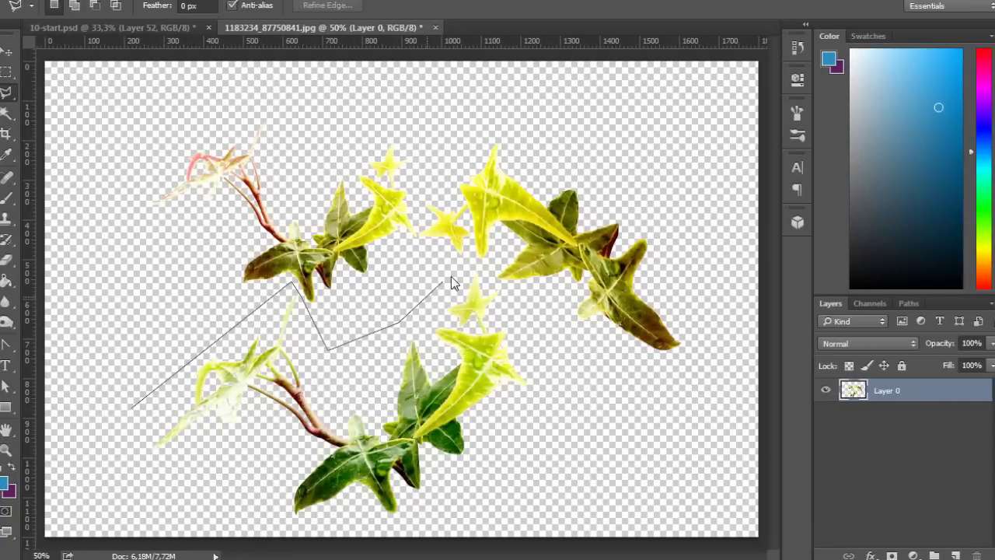
# Close the lower ivy sprig selection, then drag transition.jpg's Layer 1 night image down over the day scene.
pyautogui.doubleClick(130, 407)
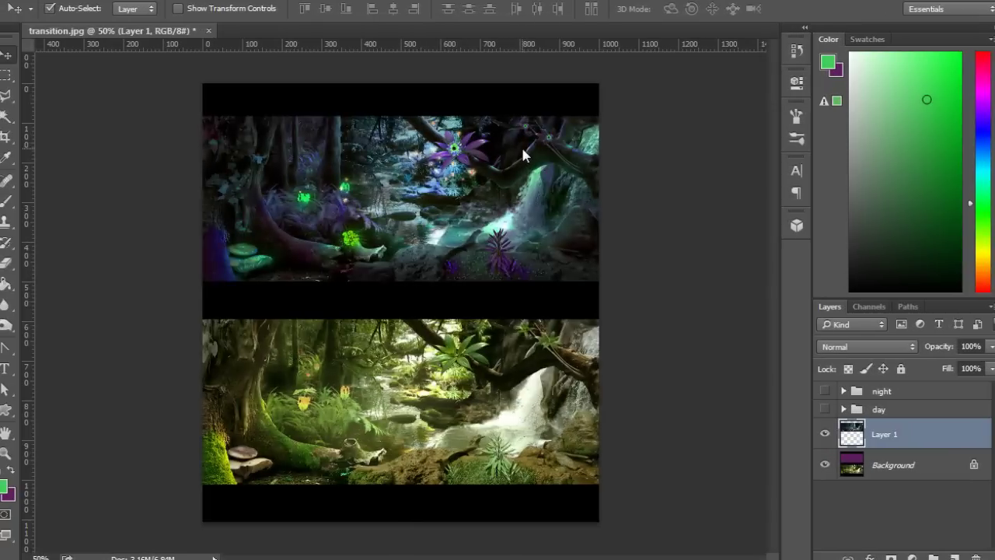
pyautogui.moveTo(521, 145); pyautogui.dragTo(517, 349)
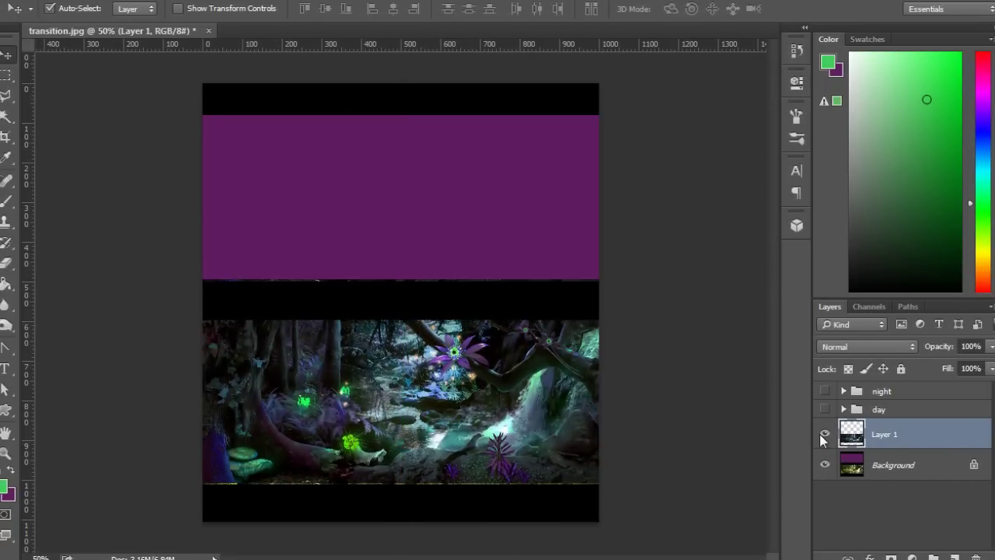